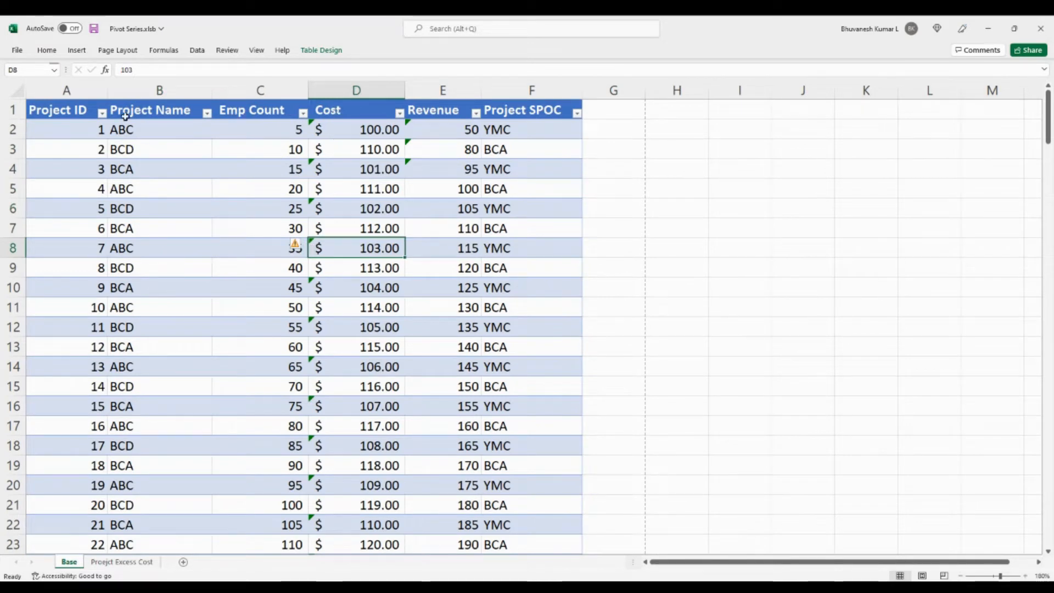
Compare the Base table's Project Name and Cost columns with the project names and one-time costs on the Proejct Excess Cost sheet.
click(160, 102)
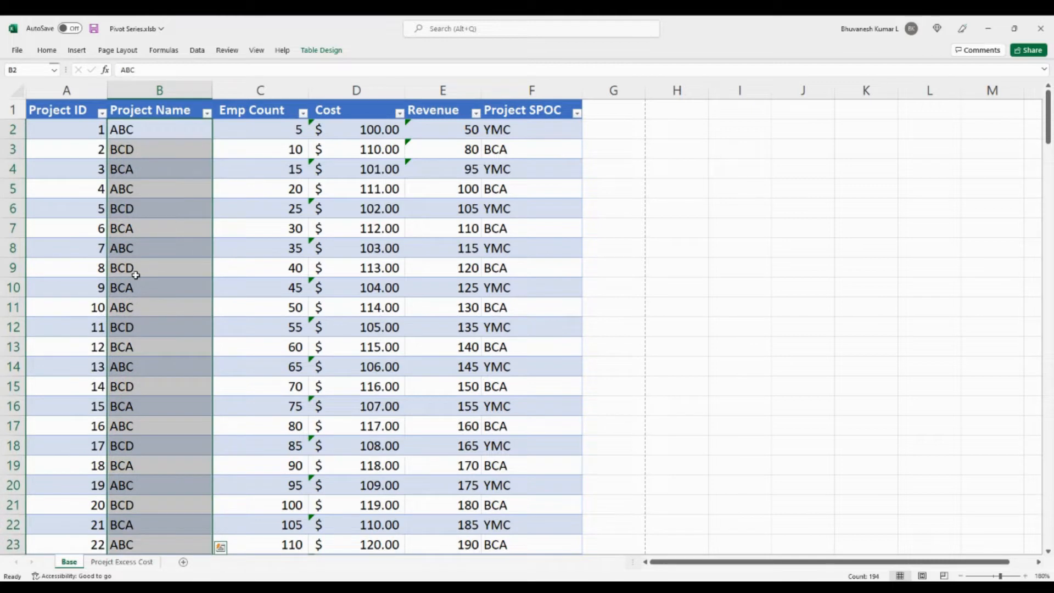
click(115, 562)
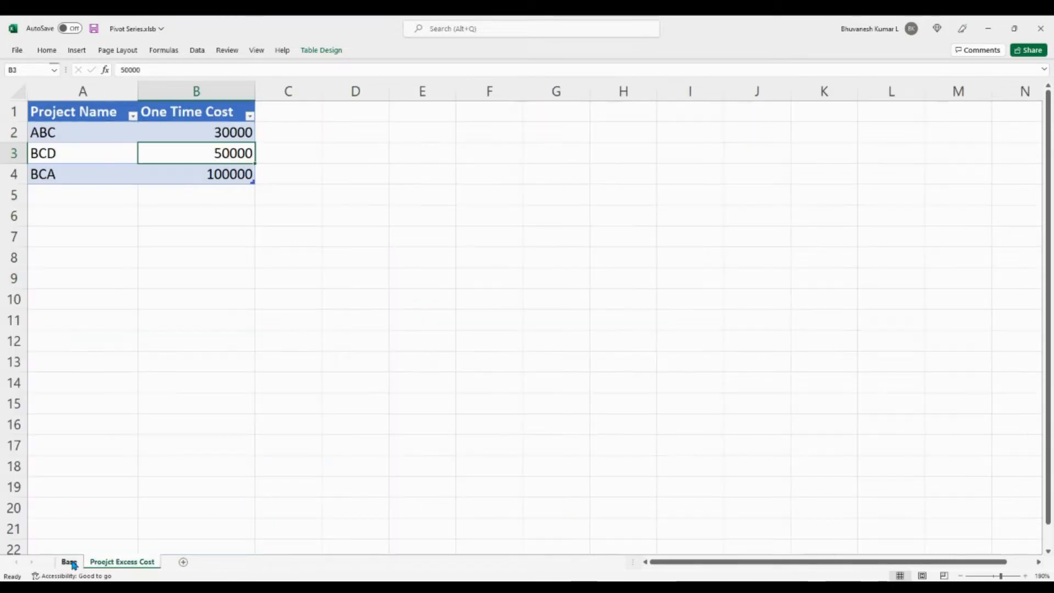
click(69, 562)
click(238, 249)
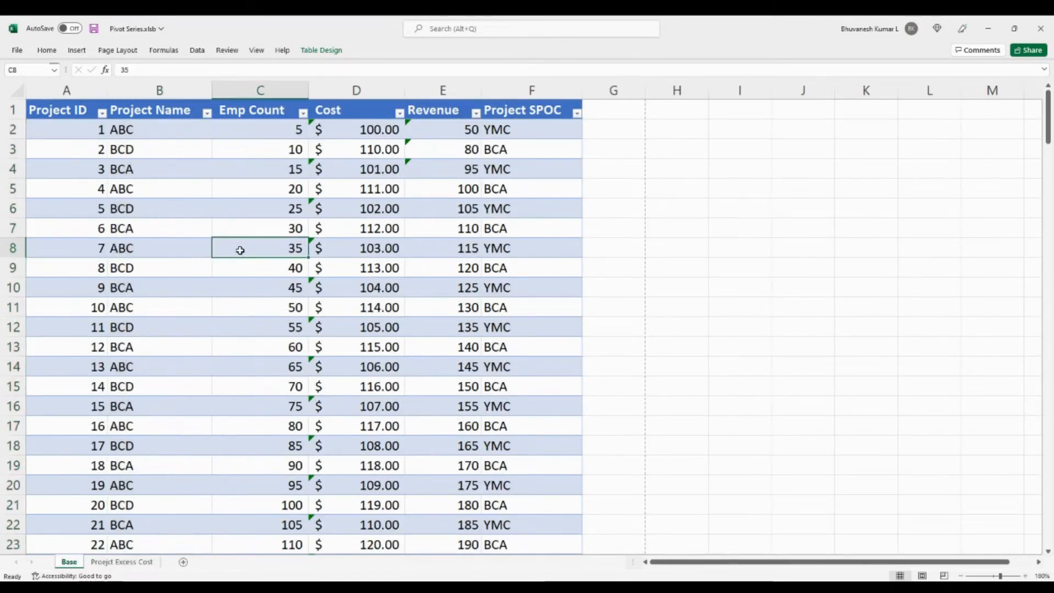
click(149, 260)
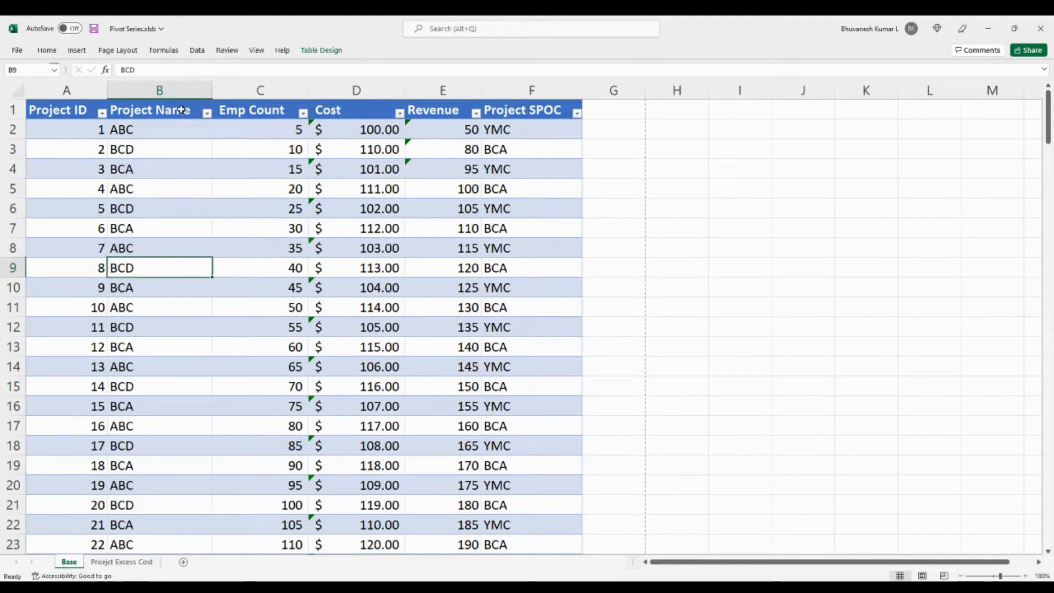
click(295, 170)
click(353, 132)
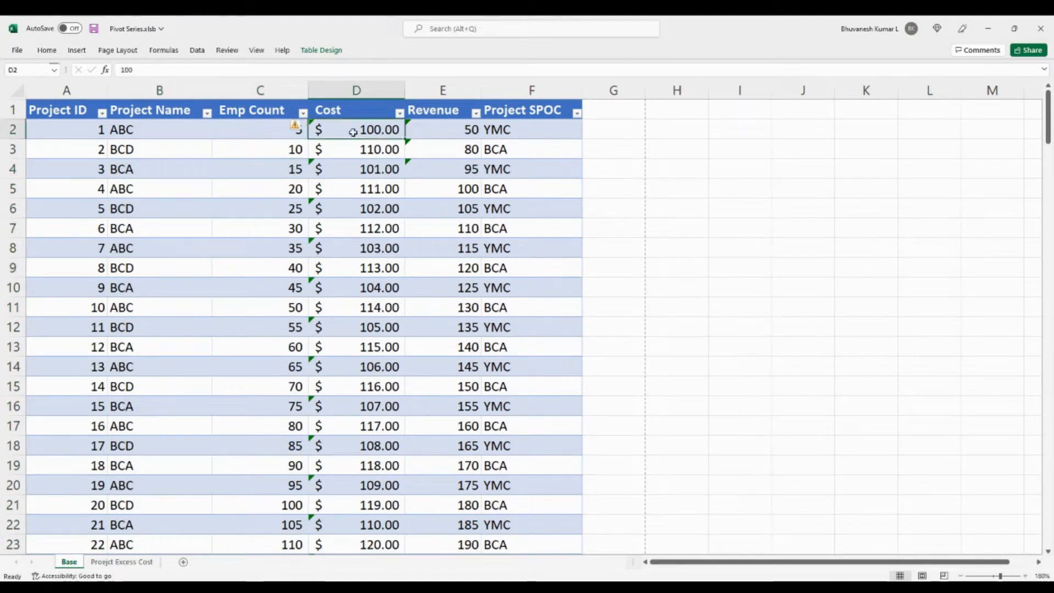
click(354, 100)
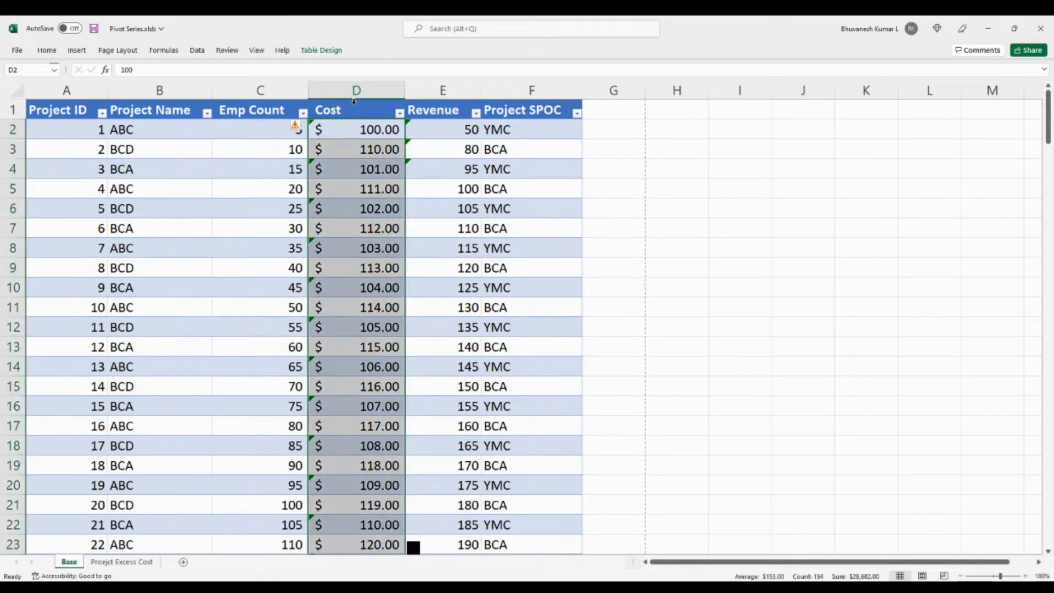
click(188, 221)
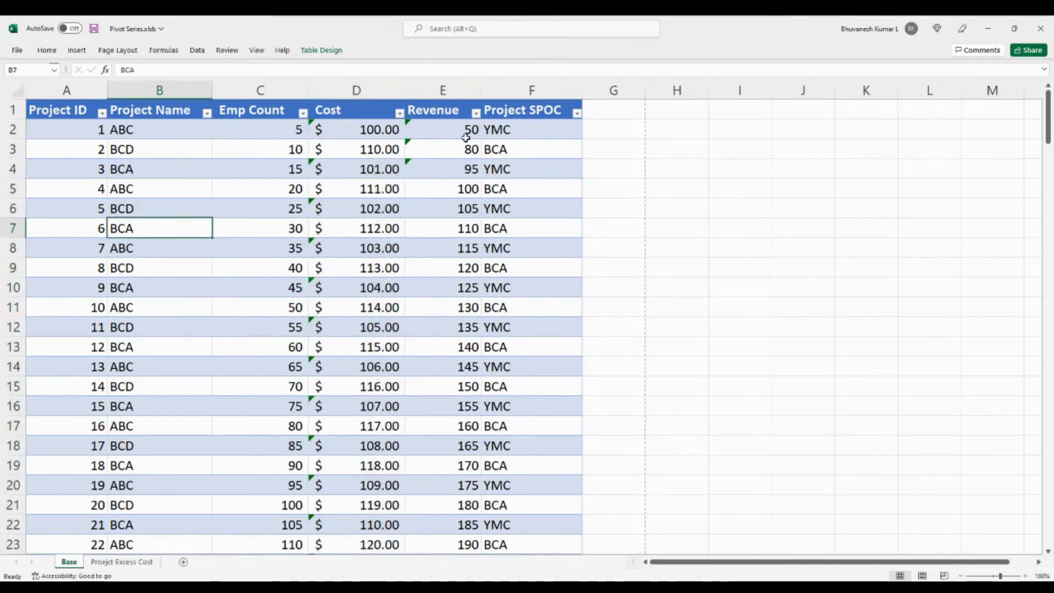
click(121, 562)
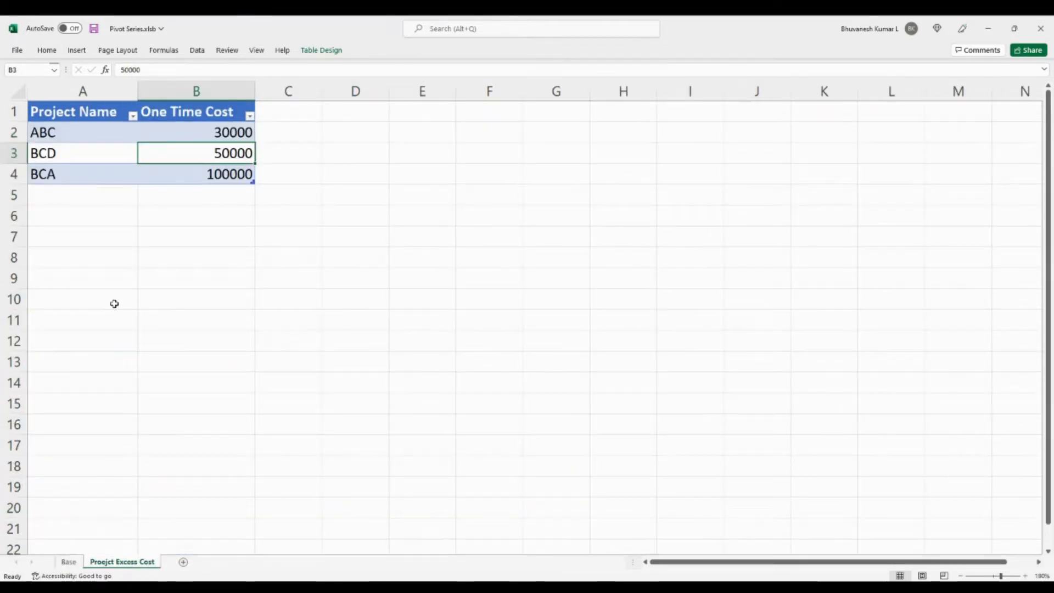
click(69, 563)
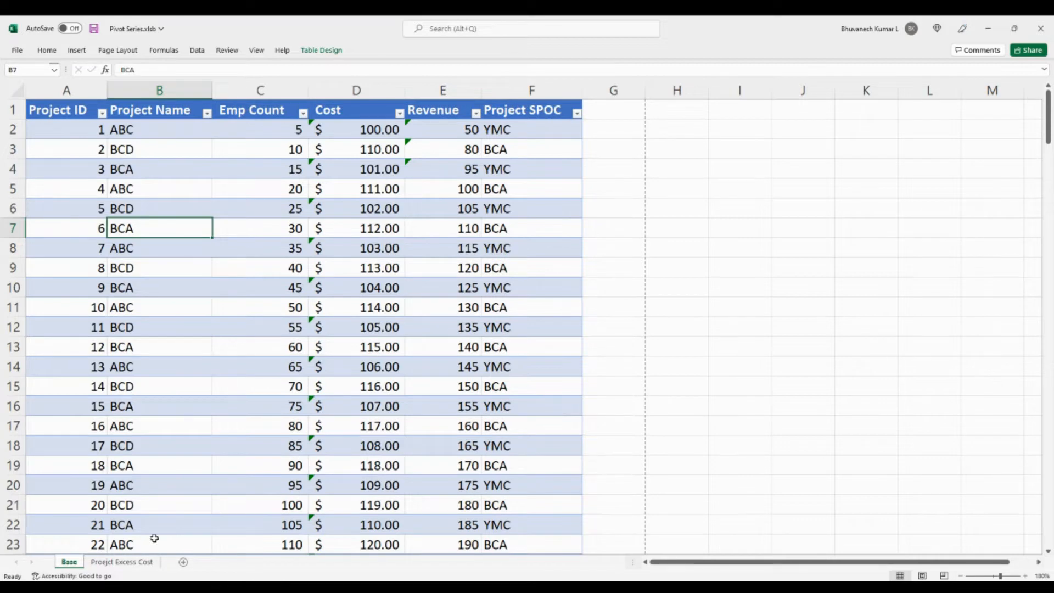
click(127, 563)
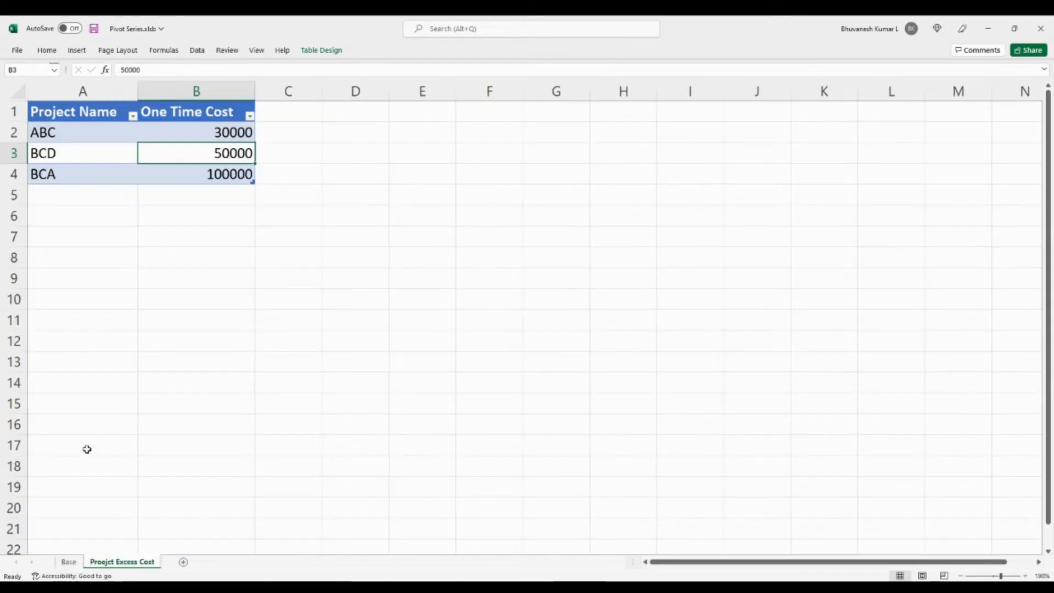
click(69, 562)
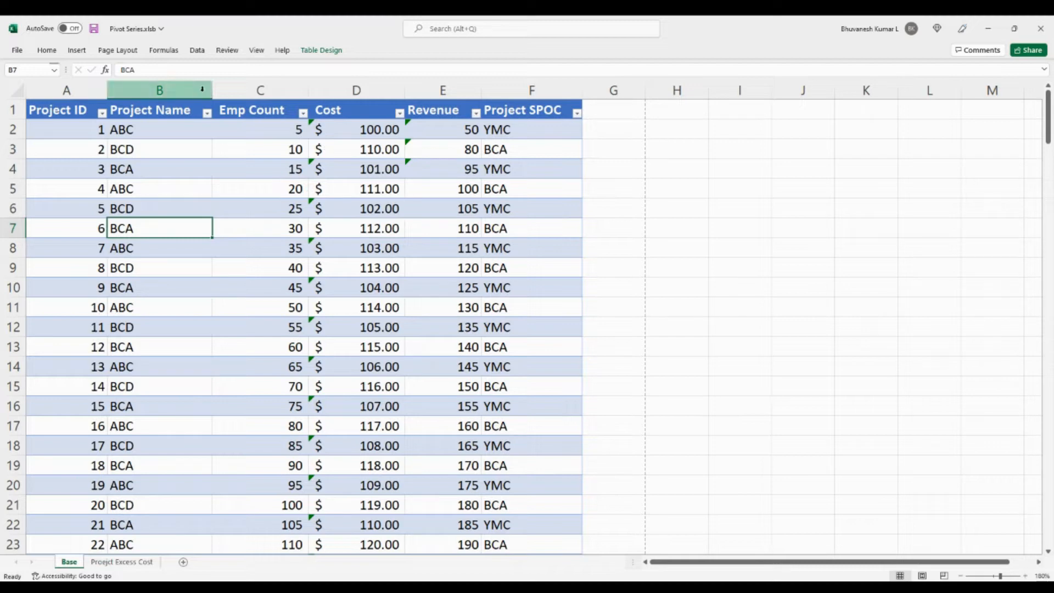
Start a new table relationship using the data model table onttimecost with Project Name as the foreign column.
click(693, 253)
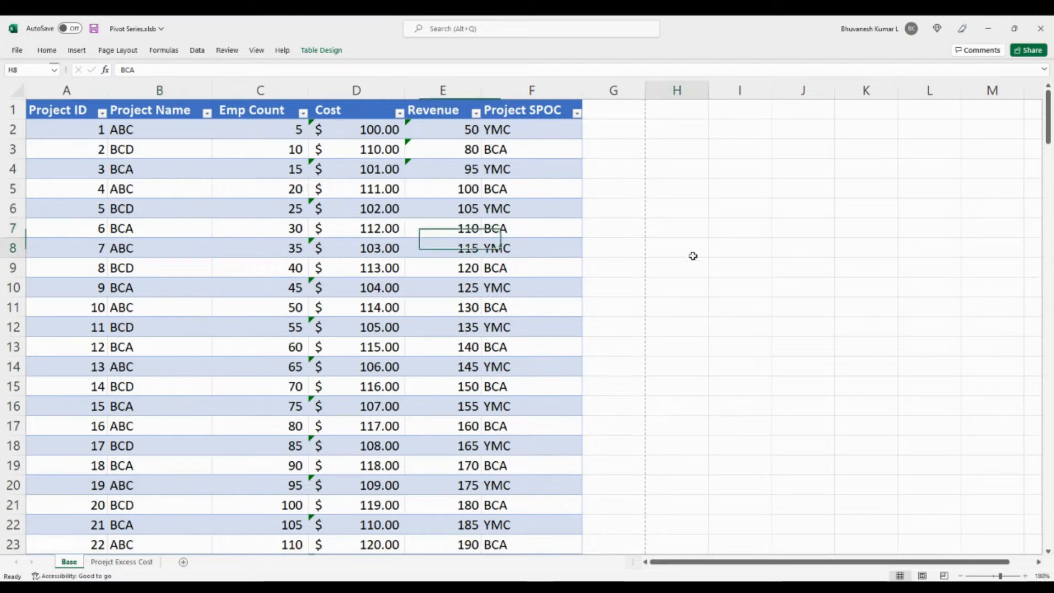
click(196, 51)
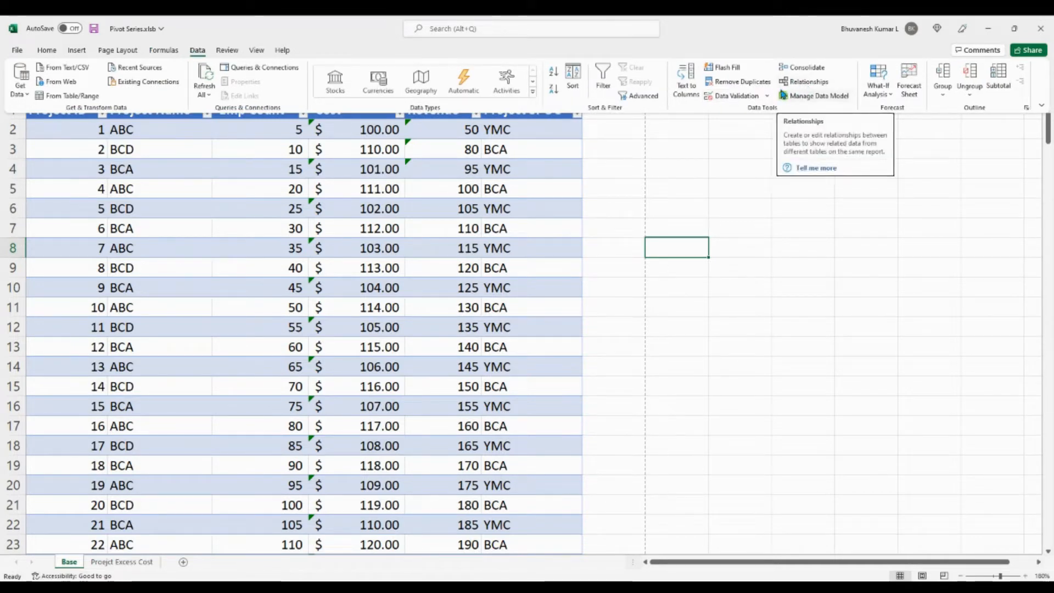
click(809, 82)
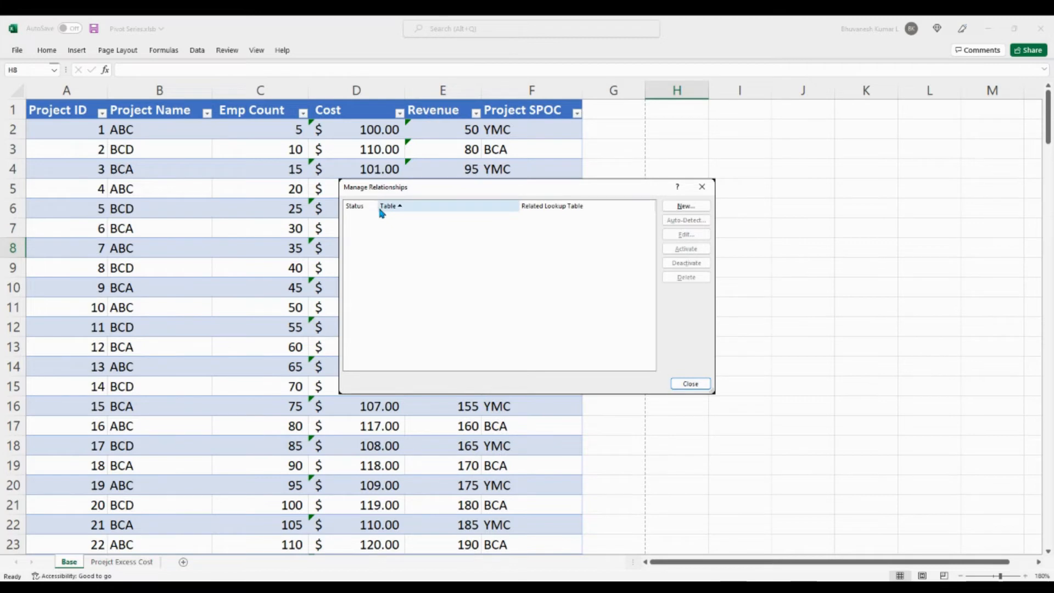
click(686, 208)
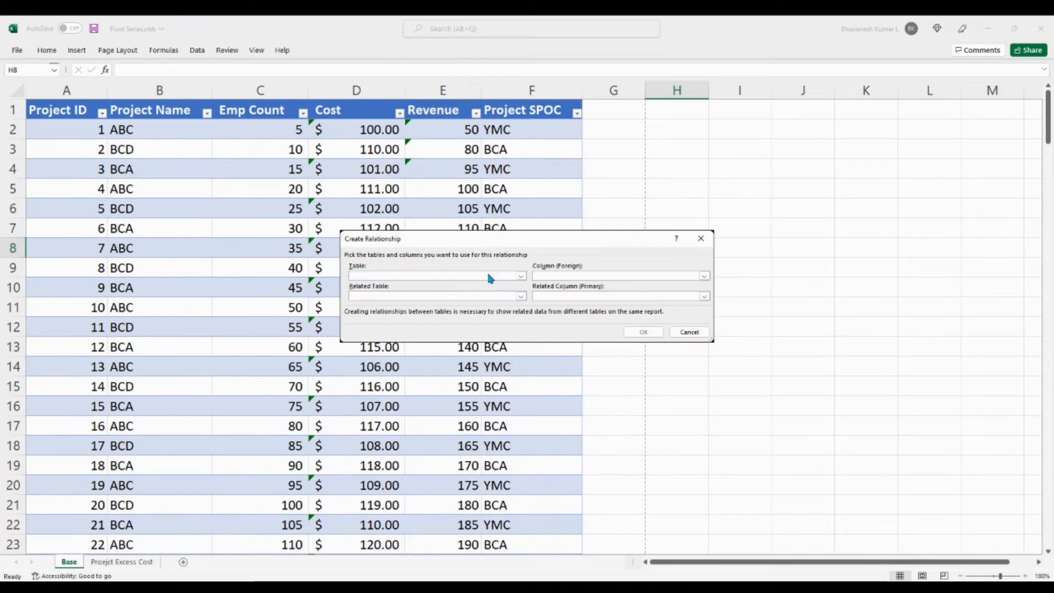
click(520, 276)
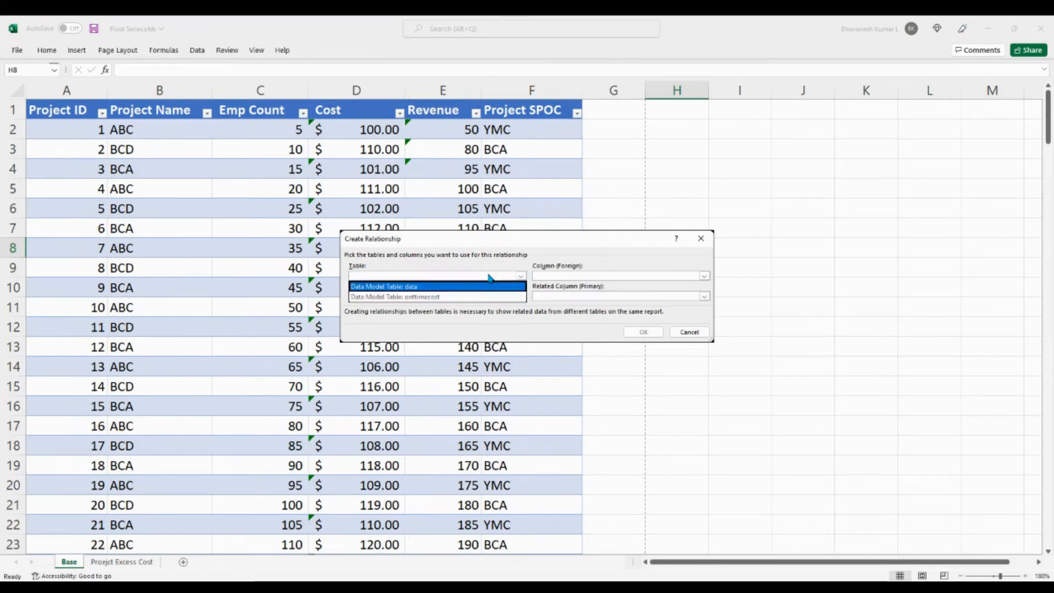
click(430, 300)
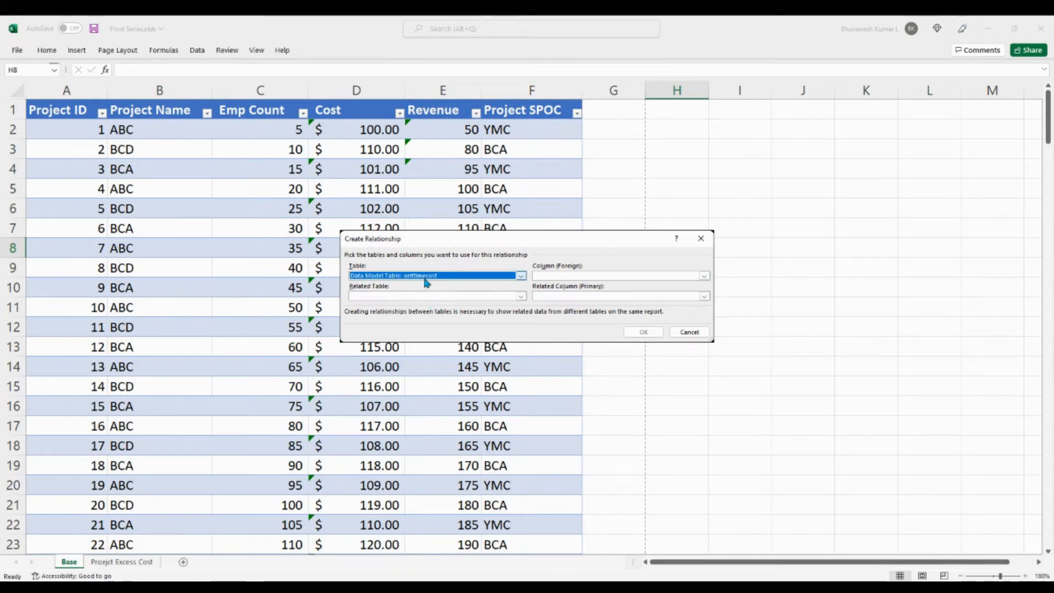
click(567, 277)
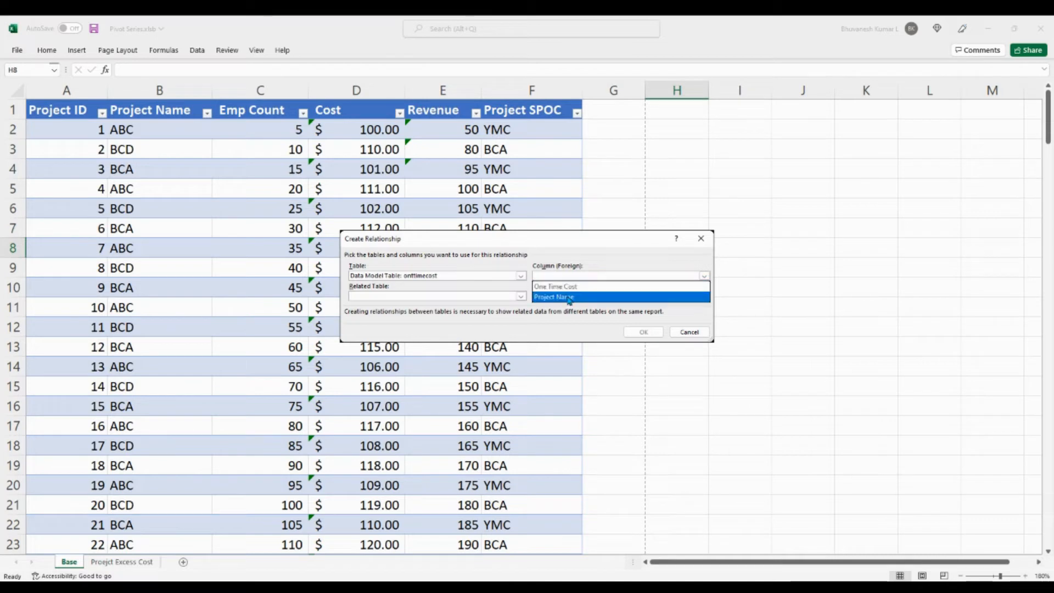
click(569, 297)
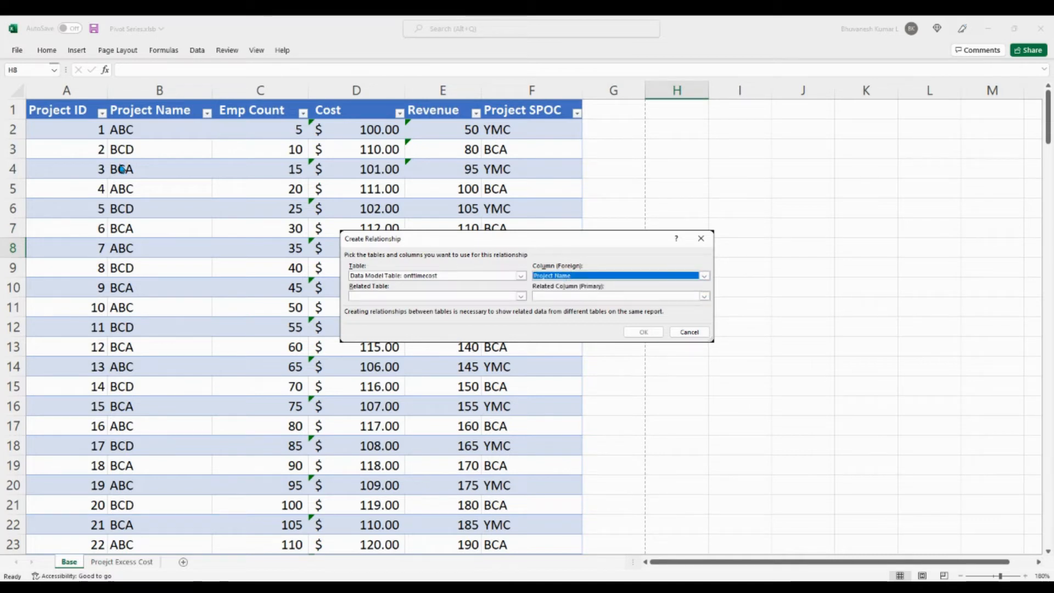
Relate it to the data table on Project Name, accept creation in the reverse direction, and close the relationship manager.
click(391, 297)
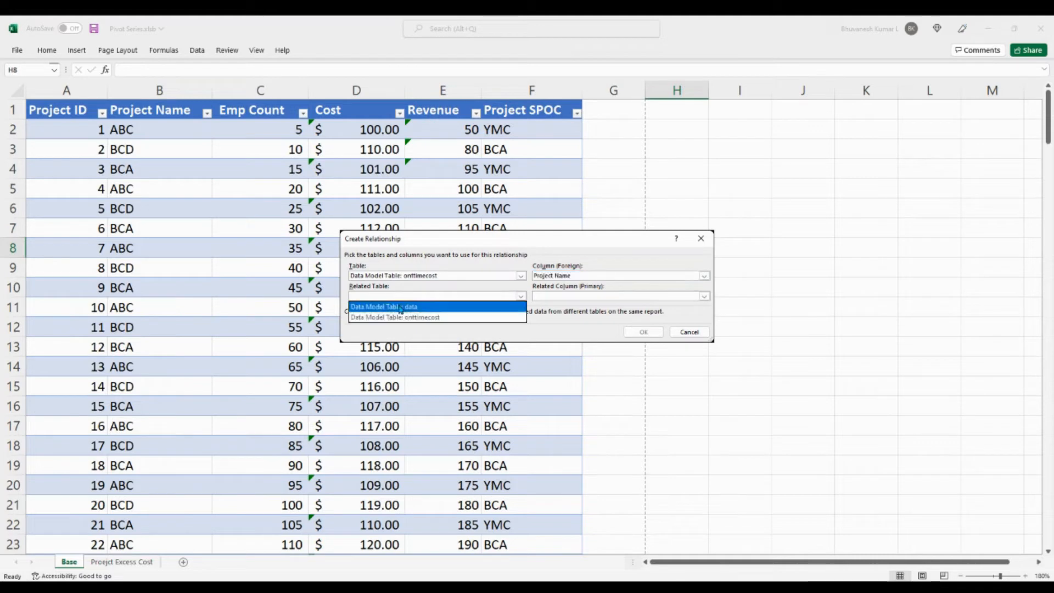
click(416, 308)
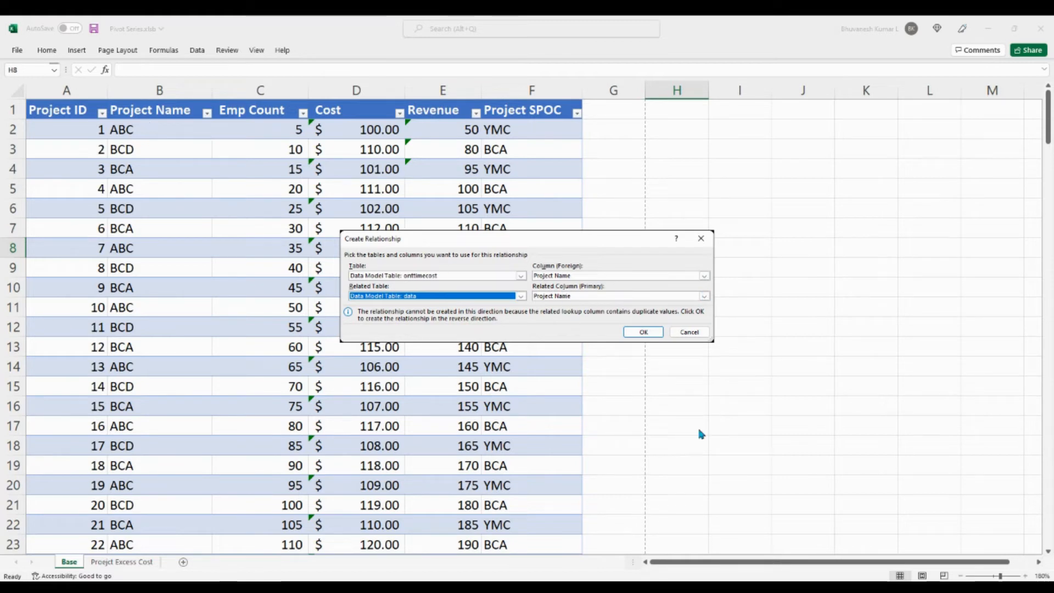
click(643, 333)
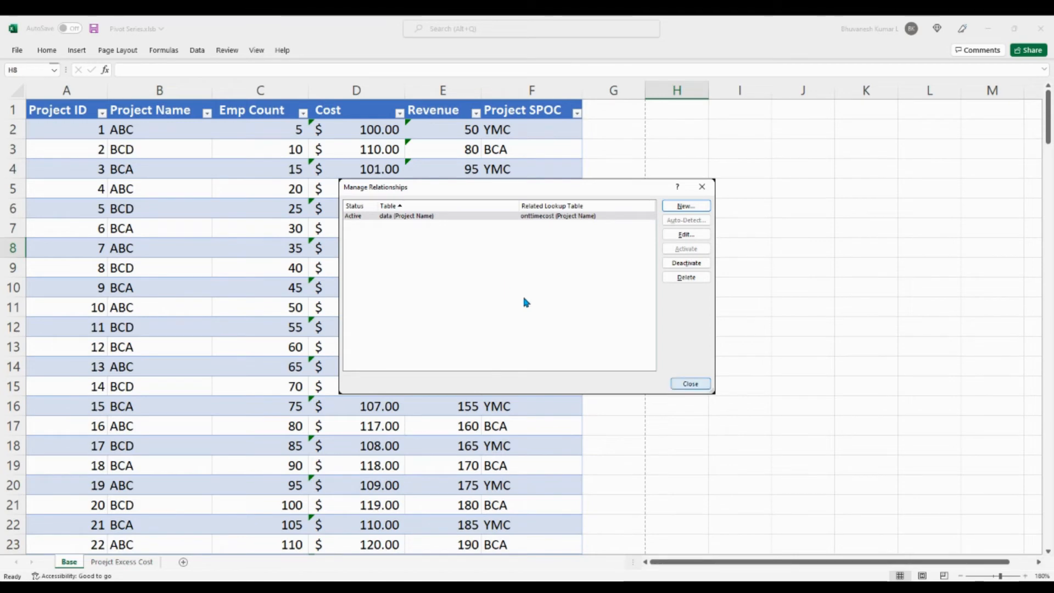
click(706, 386)
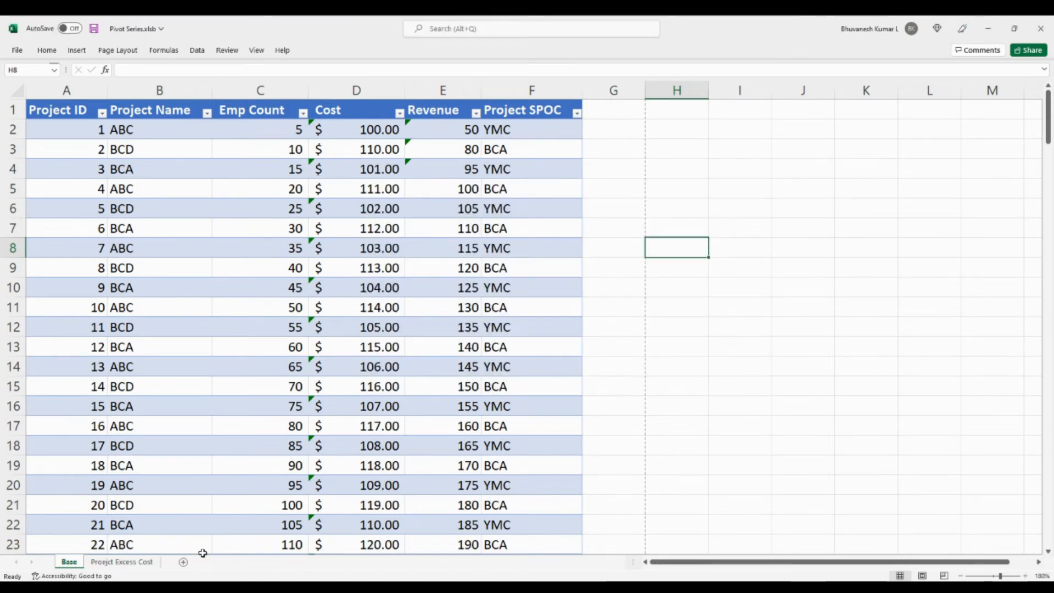
Insert a PivotTable based on the workbook's data model on a new worksheet.
click(739, 314)
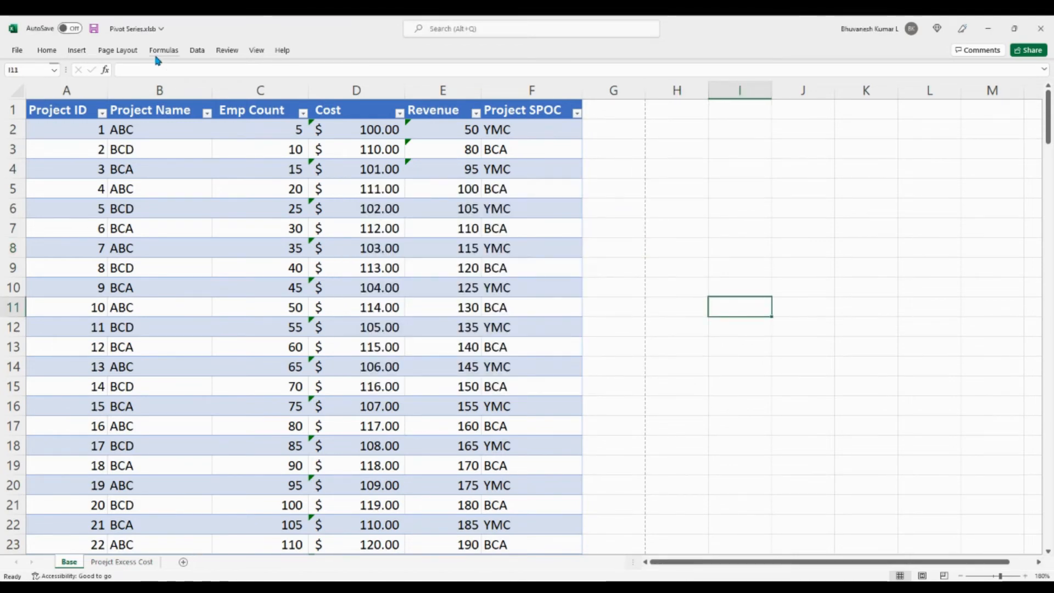
click(80, 51)
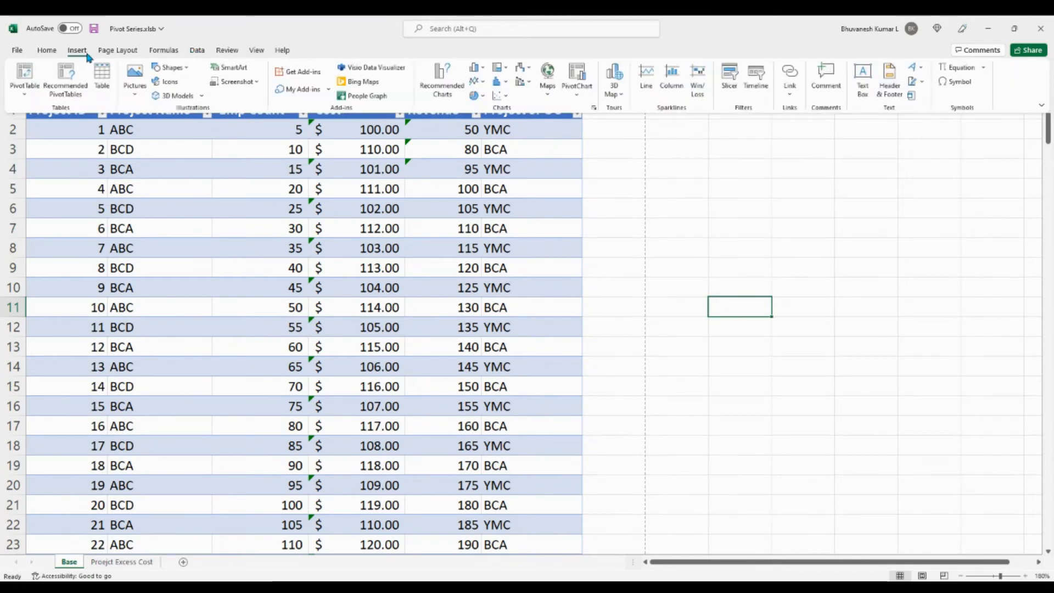
click(25, 99)
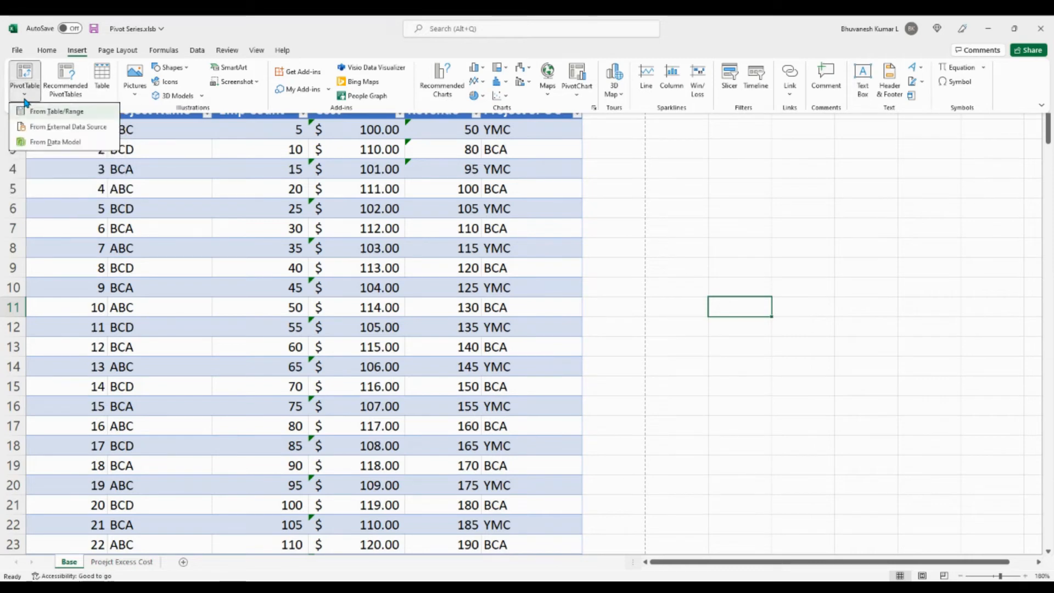
click(55, 143)
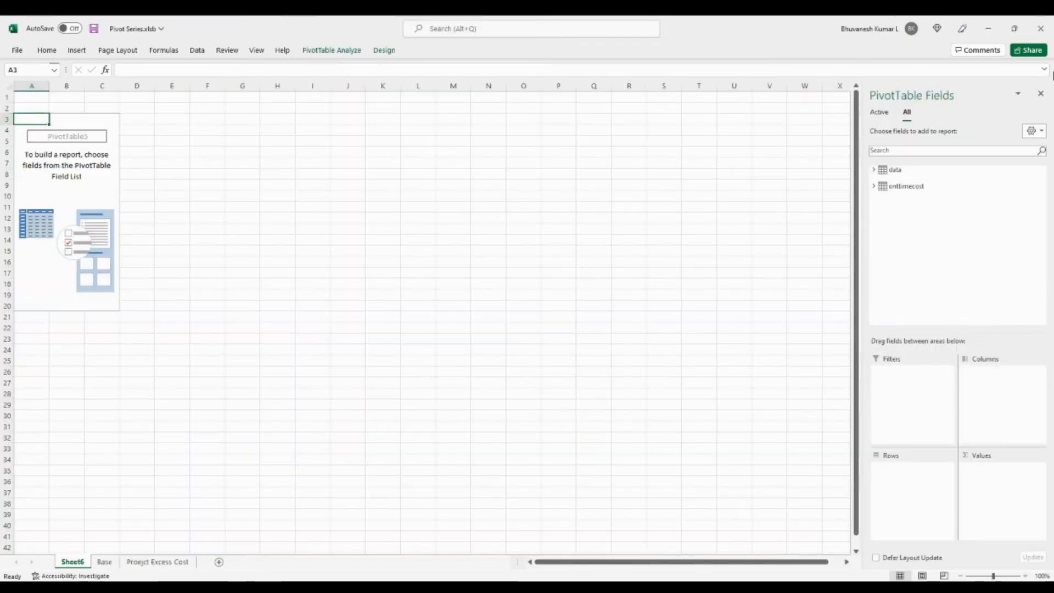
Lay out the PivotTable with onttimecost's Project Name as rows and the sums of data's Cost and onttimecost's One Time Cost as values.
click(875, 170)
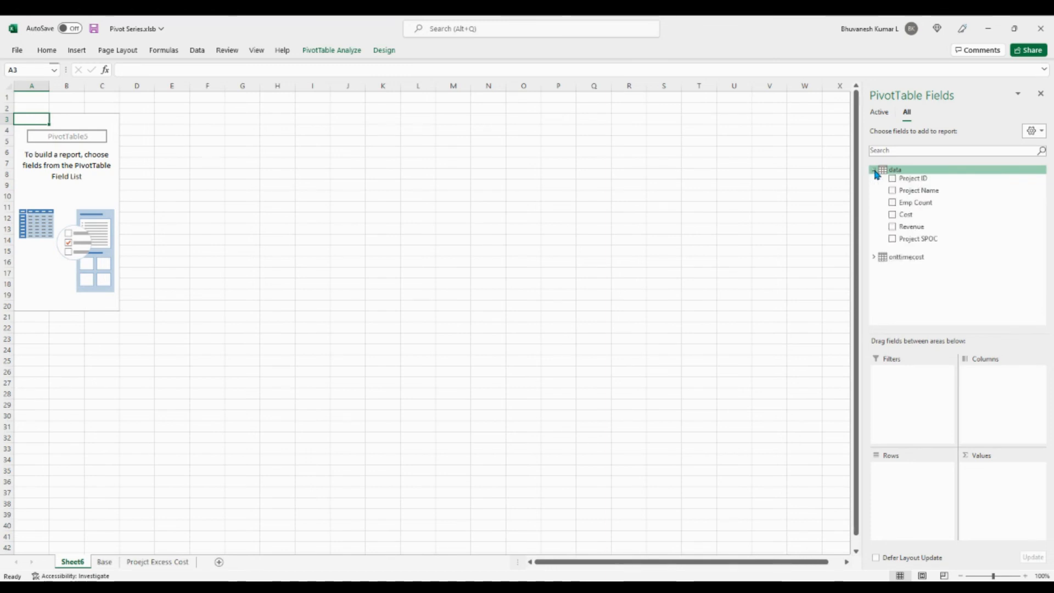
click(874, 258)
drag(916, 265, 910, 471)
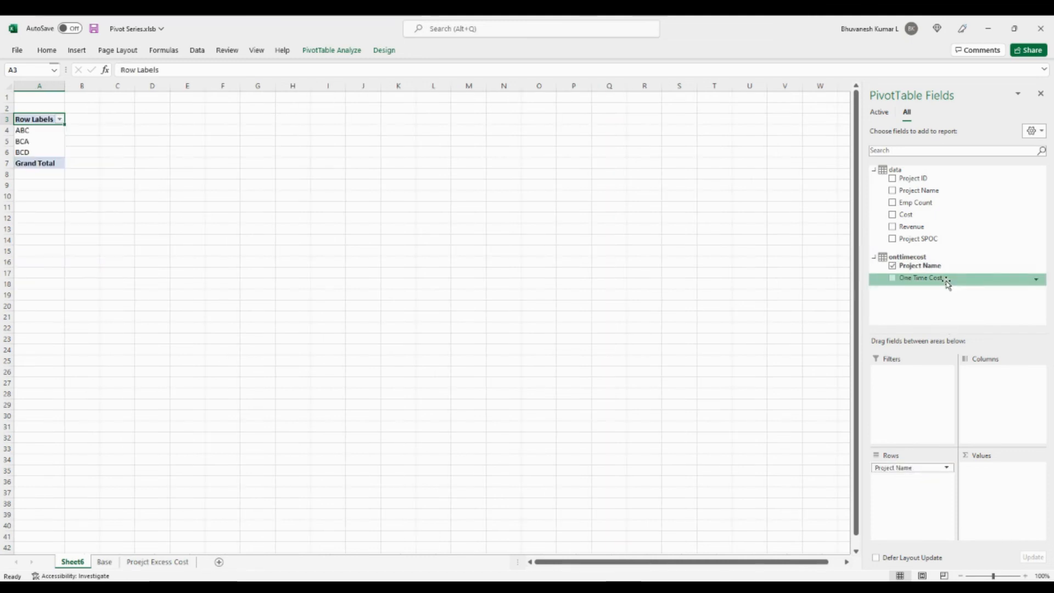
drag(936, 215, 1020, 494)
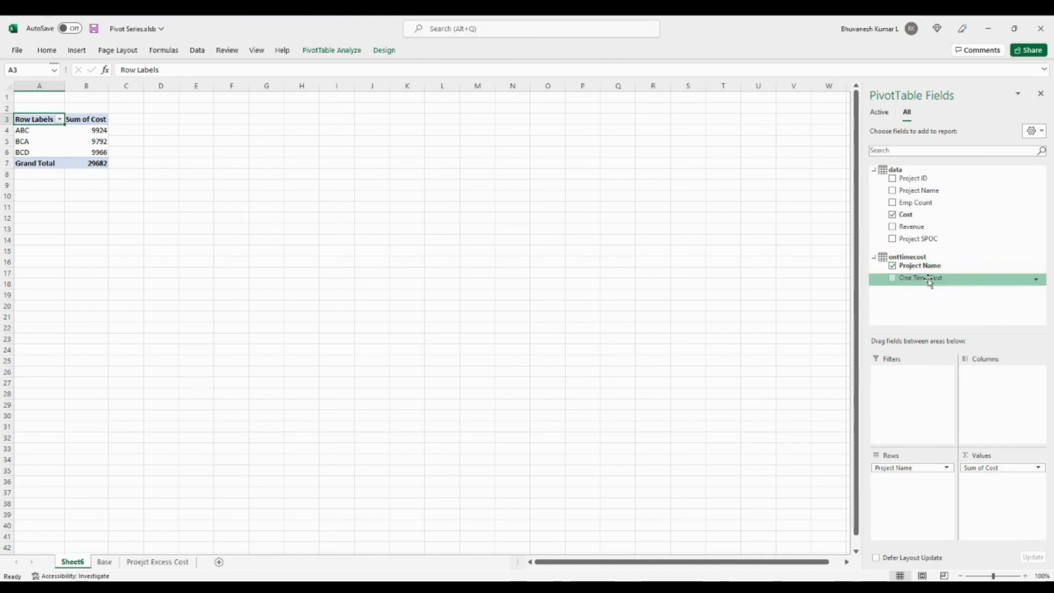
drag(931, 279, 1020, 504)
click(198, 220)
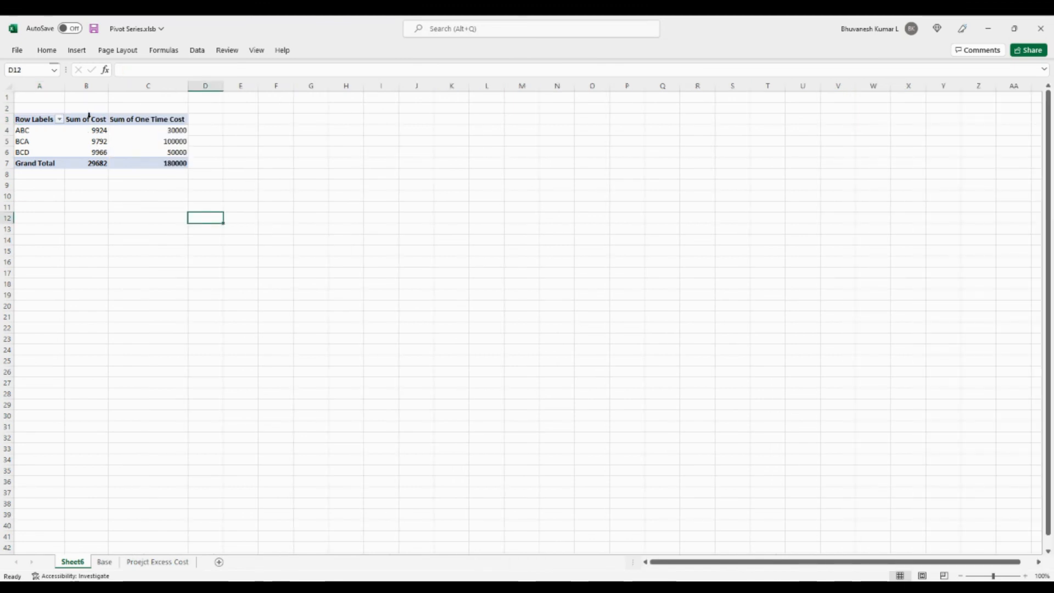
Format the Sum of Cost and Sum of One Time Cost columns in the English (United States) dollar accounting format.
drag(89, 112, 148, 112)
click(45, 52)
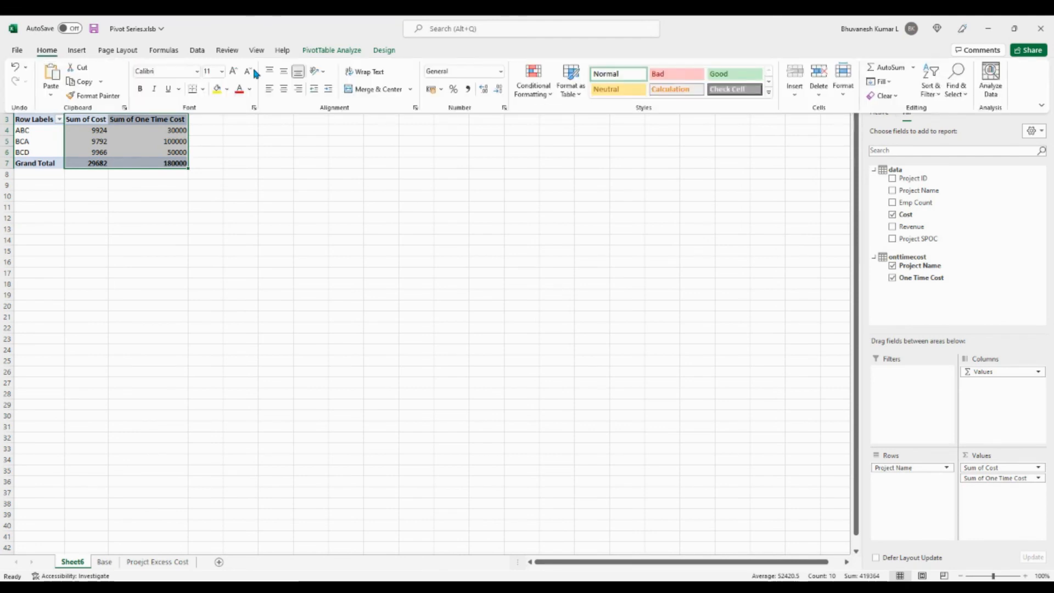
click(442, 90)
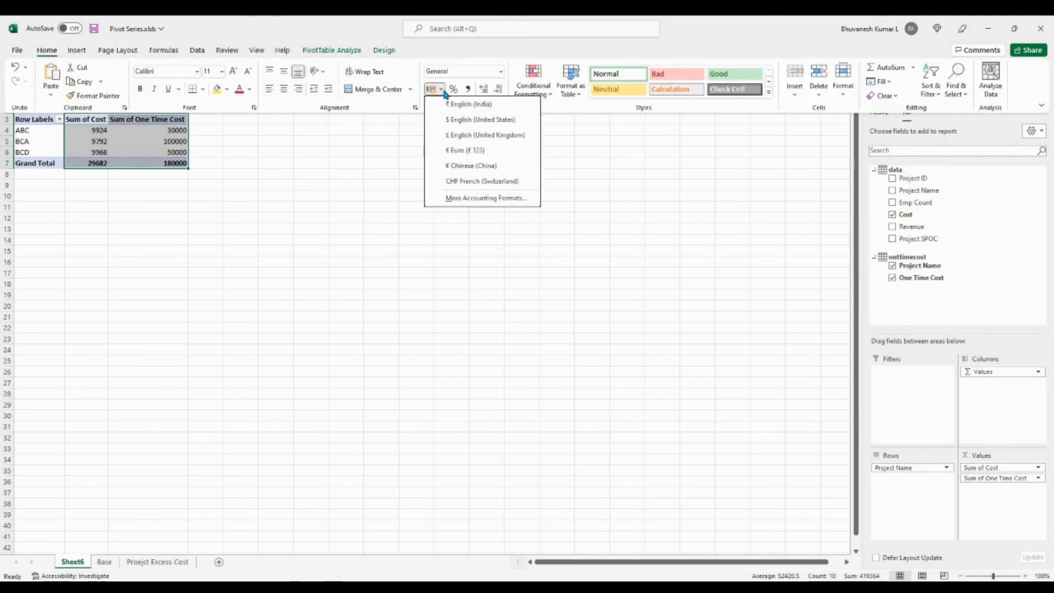
click(465, 119)
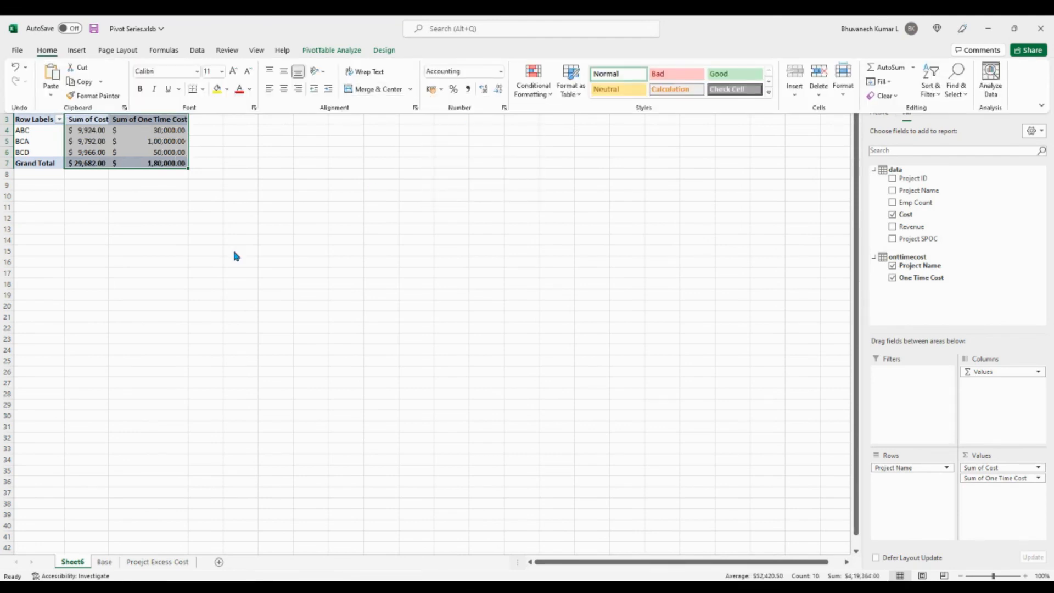
click(134, 211)
click(375, 206)
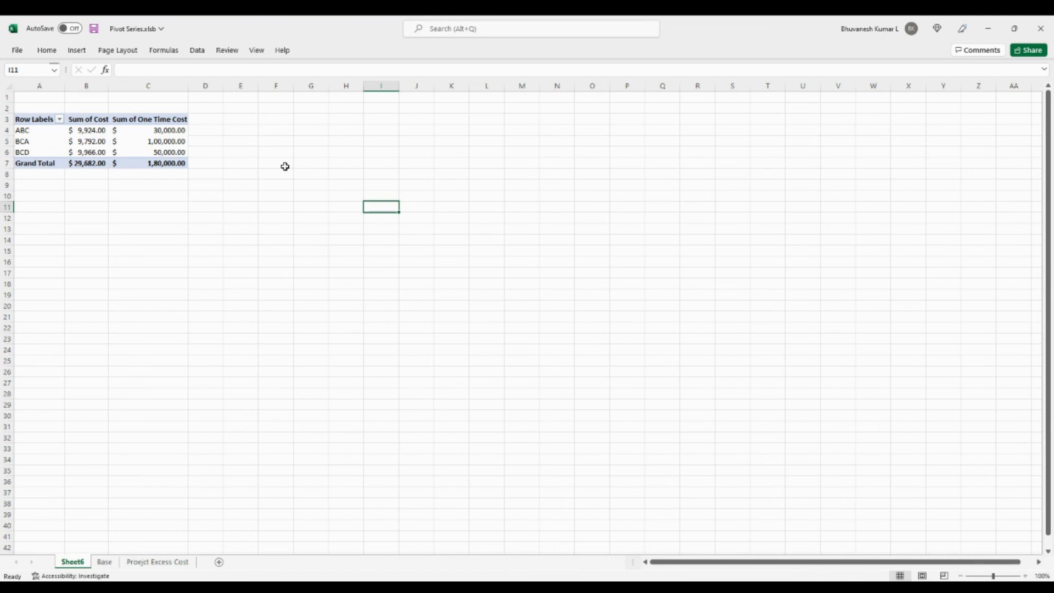
click(285, 206)
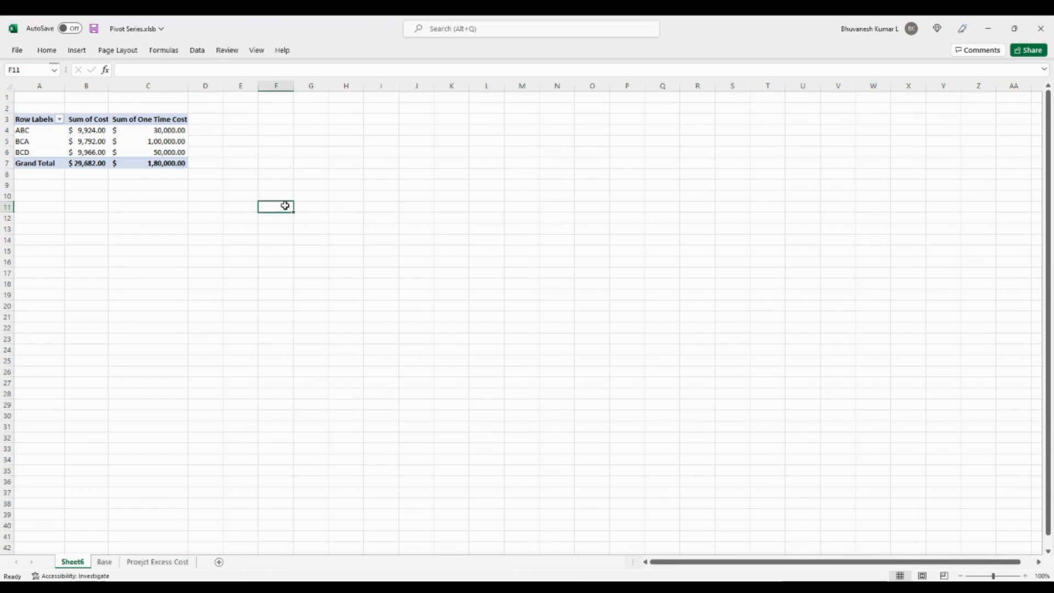